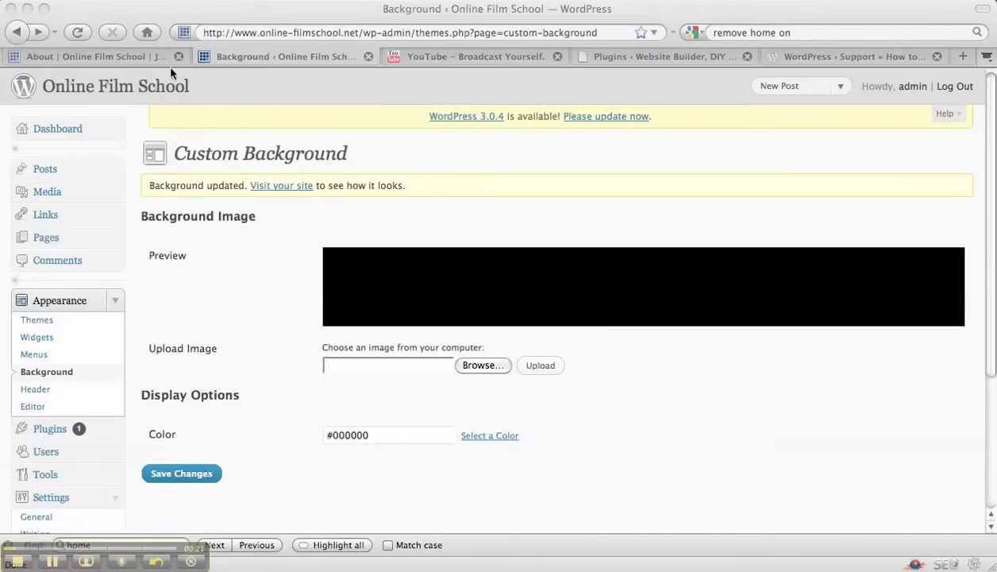
Reload the live About page to show the black background, then return to Custom Background
click(136, 57)
click(112, 55)
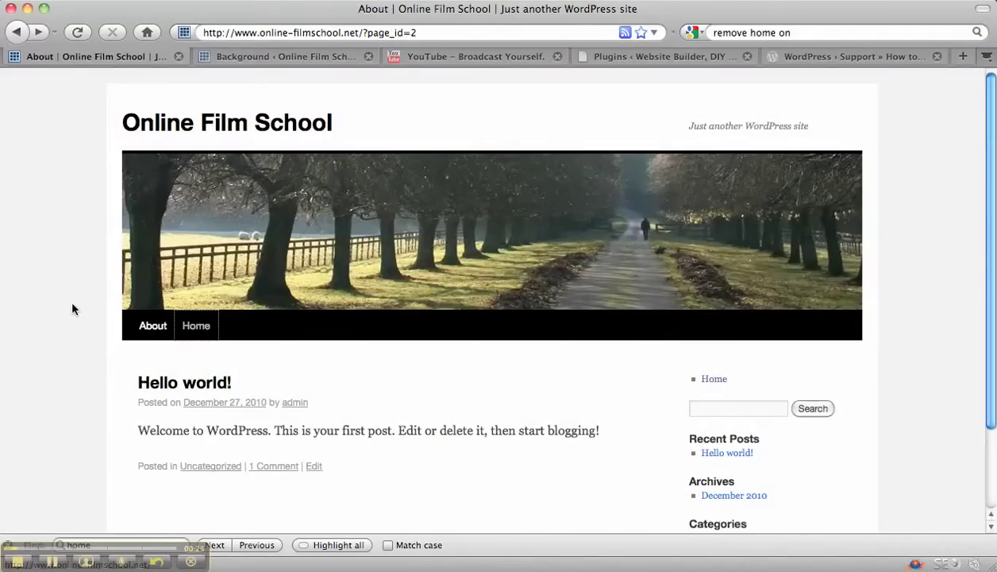
click(77, 32)
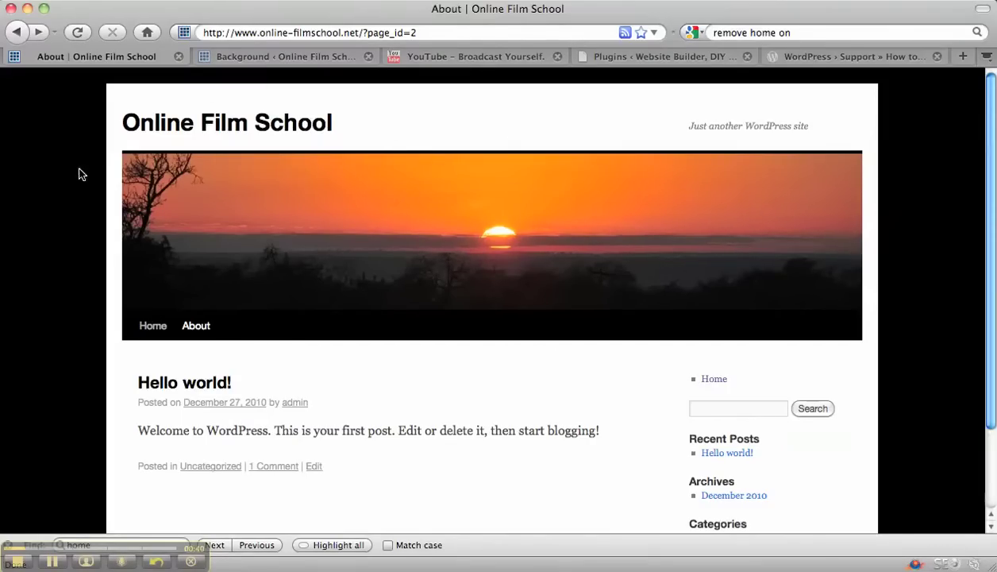
click(284, 58)
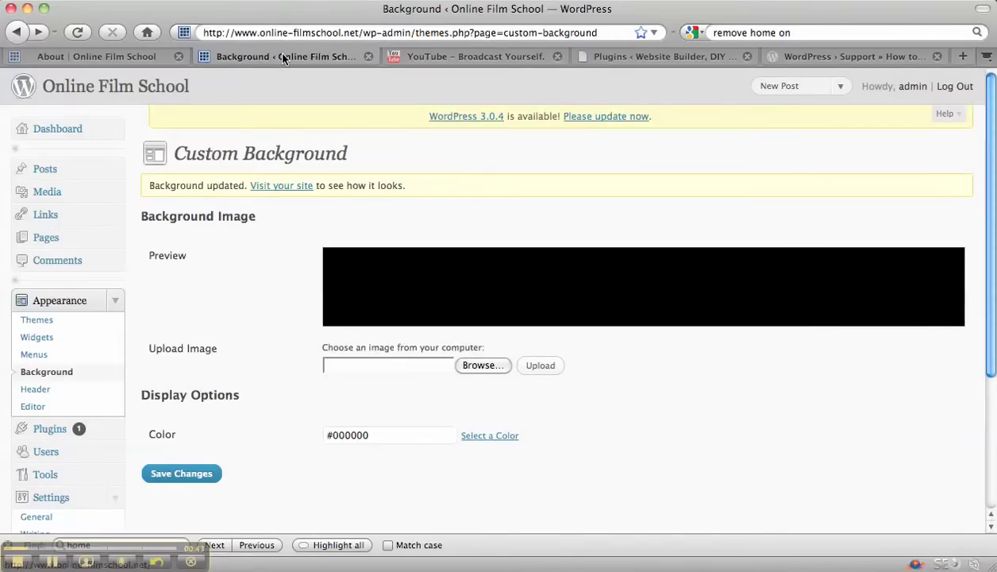
Open Settings > General, then glance at the live About page
scroll(243, 310, down, 5)
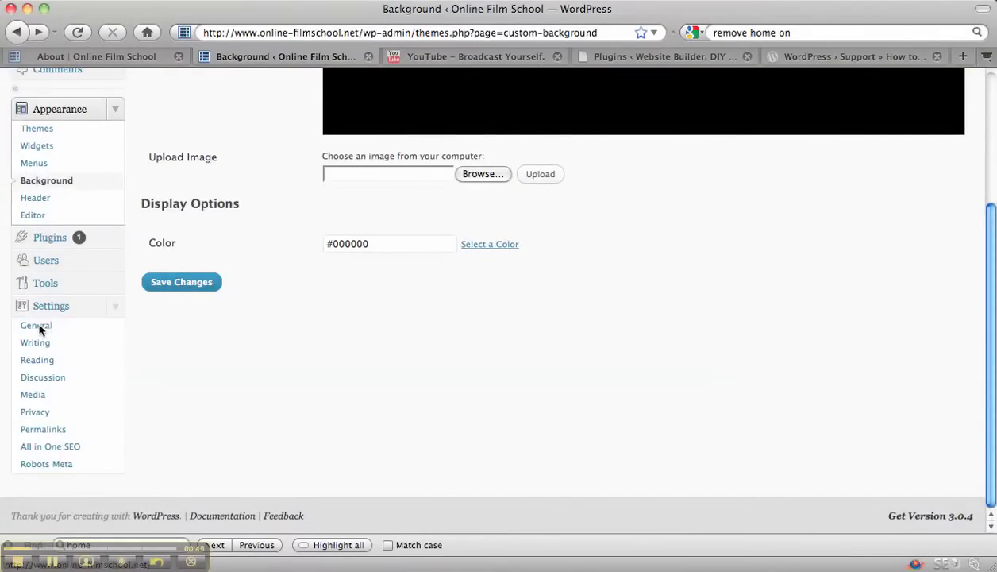
click(42, 328)
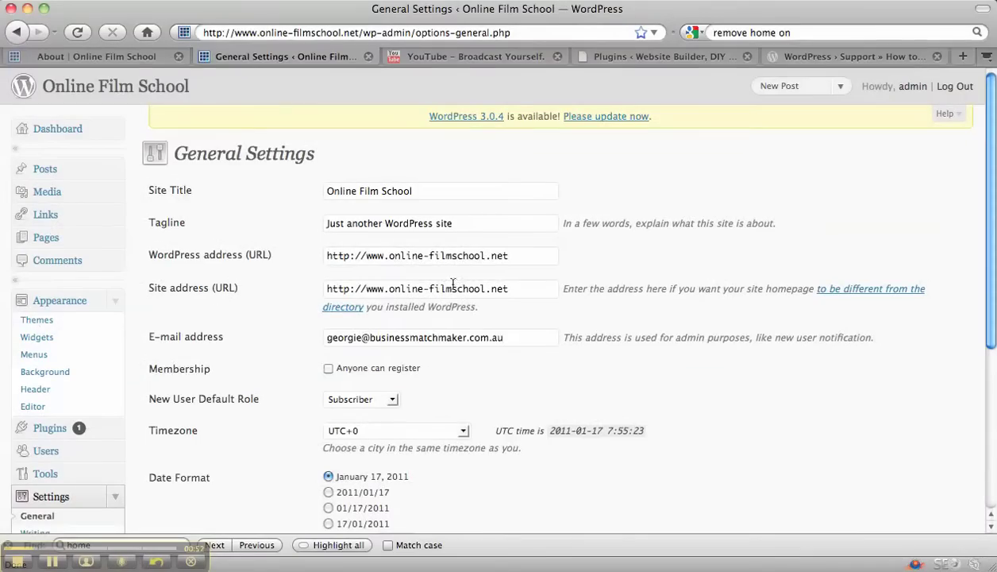
click(115, 57)
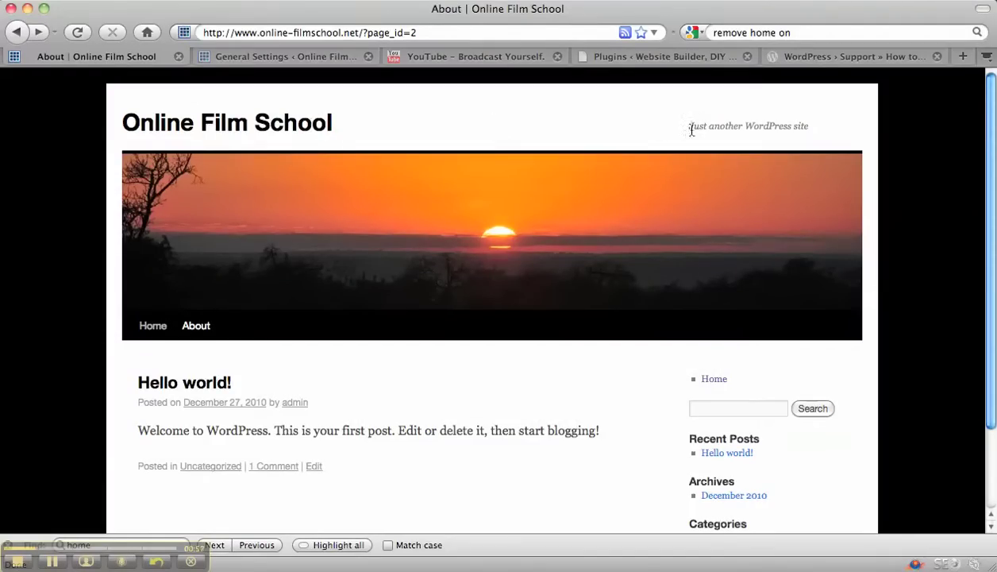
Replace the tagline with 'Places Available' and save the General Settings
click(272, 57)
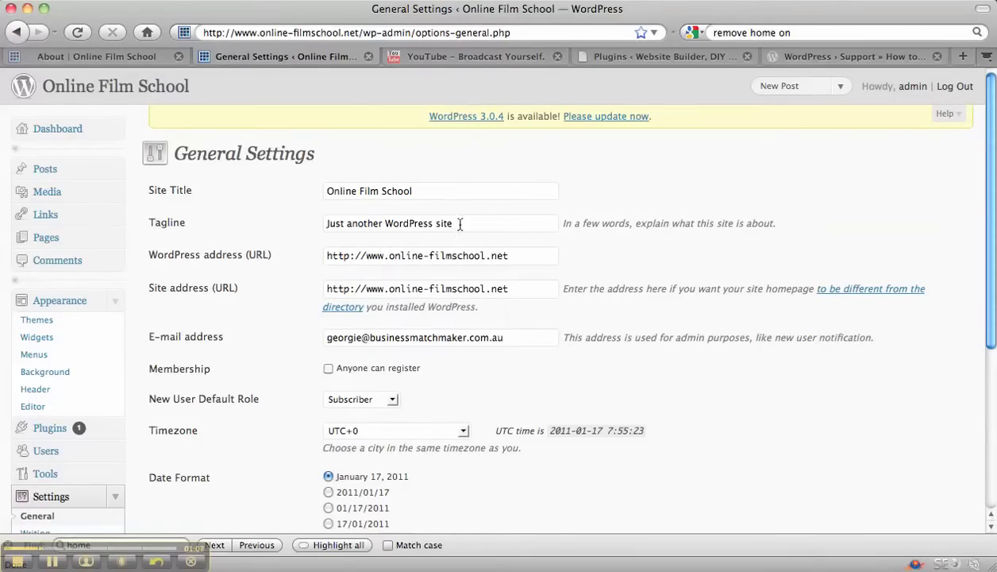
drag(456, 223, 324, 228)
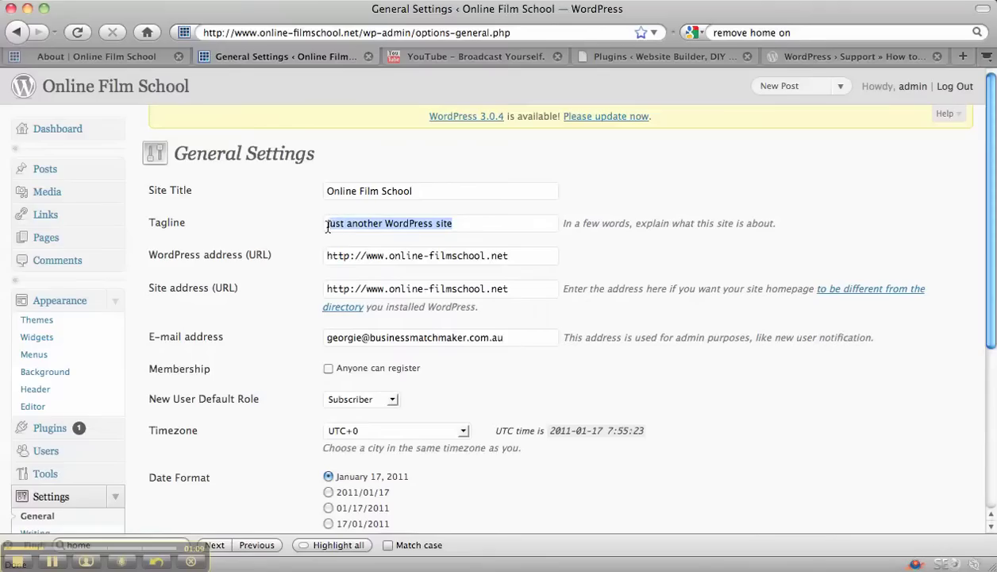
text(P)
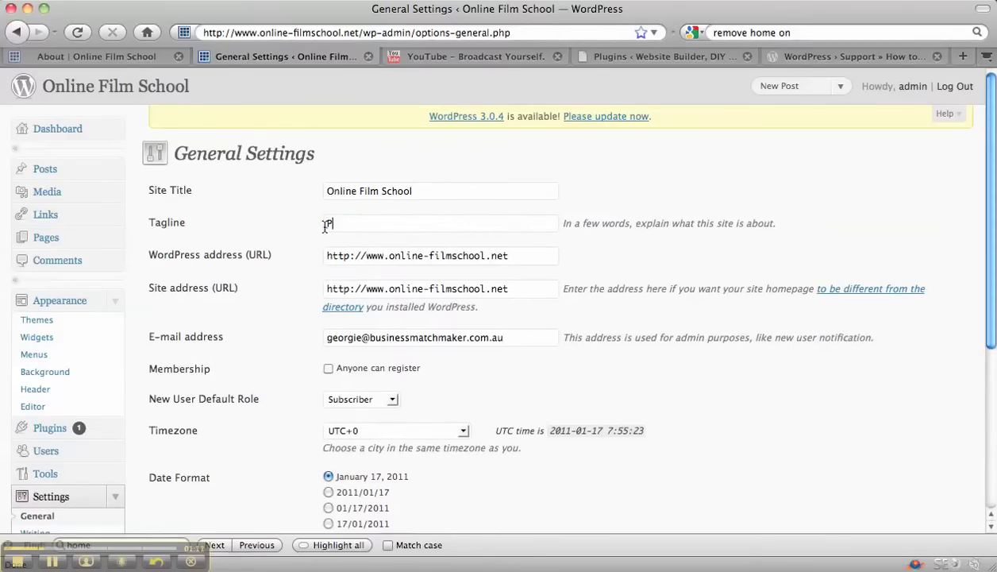
text(laces A)
text(v)
text(ailable)
scroll(612, 296, down, 3)
scroll(611, 295, down, 2)
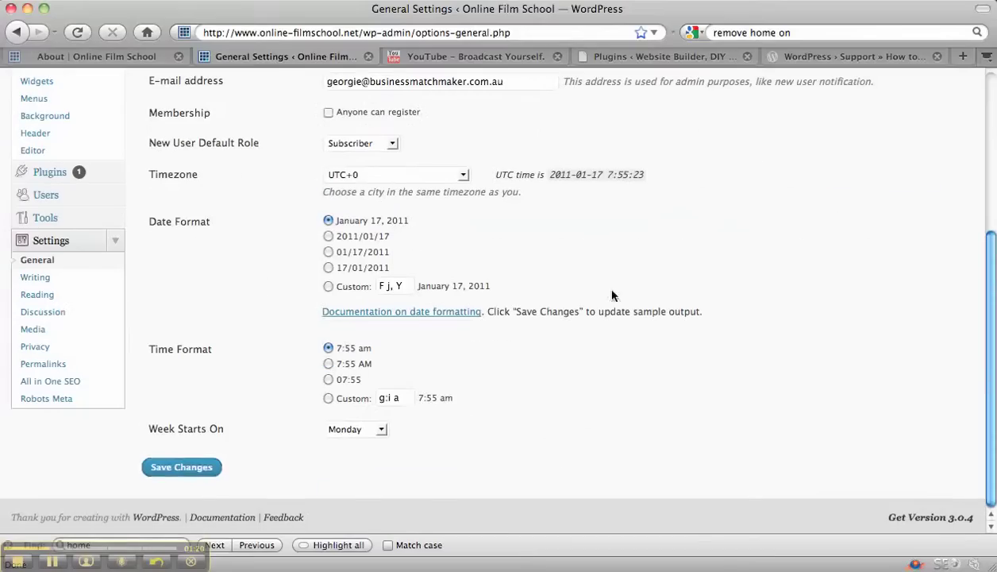
click(180, 469)
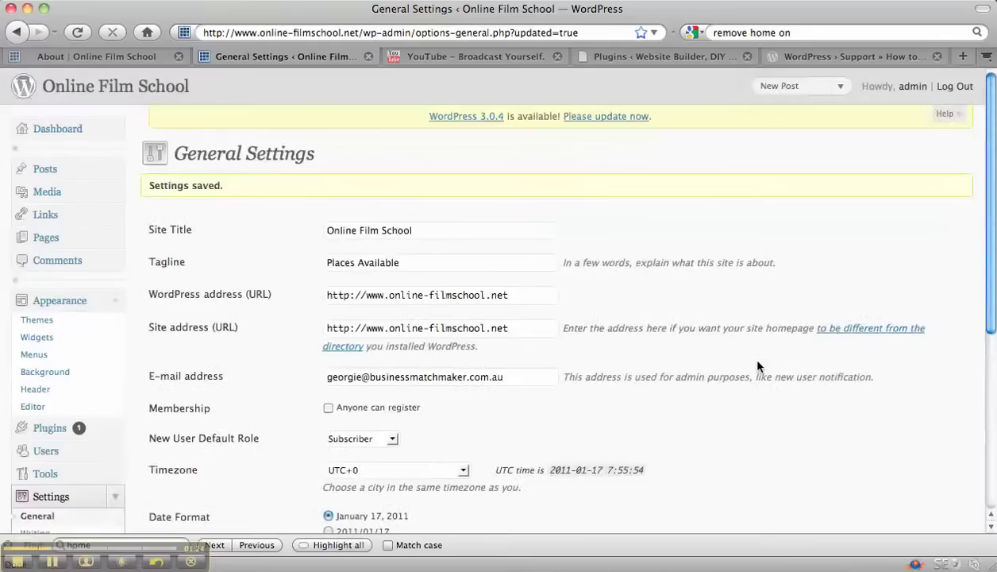
Reload the About page to confirm the 'Places Available' tagline, then return to General Settings
click(117, 57)
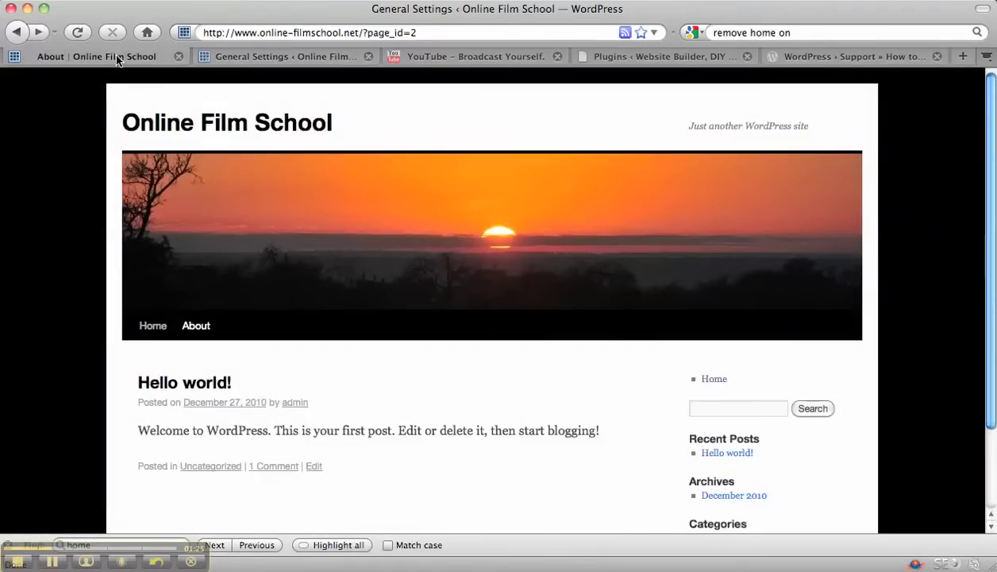
click(76, 33)
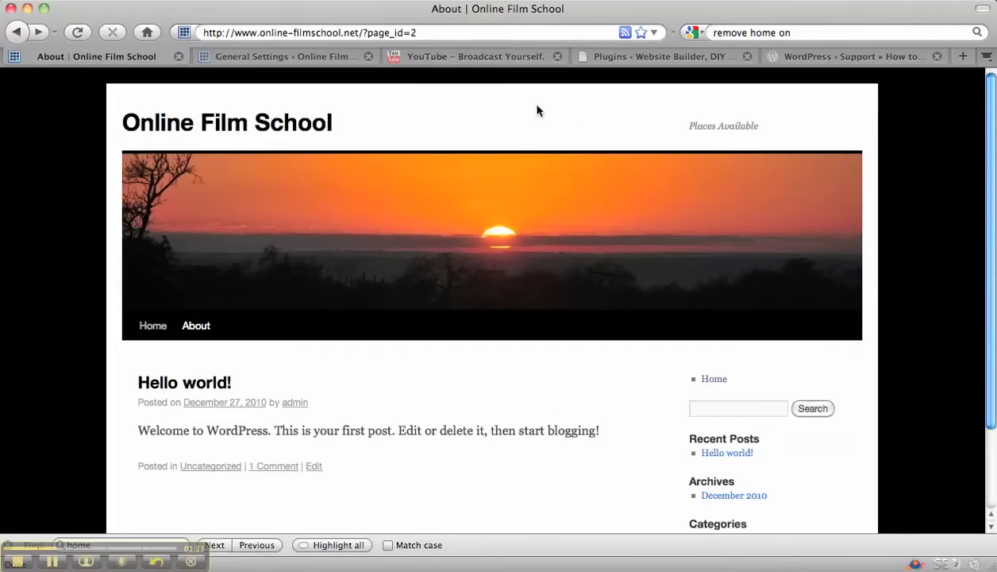
click(324, 57)
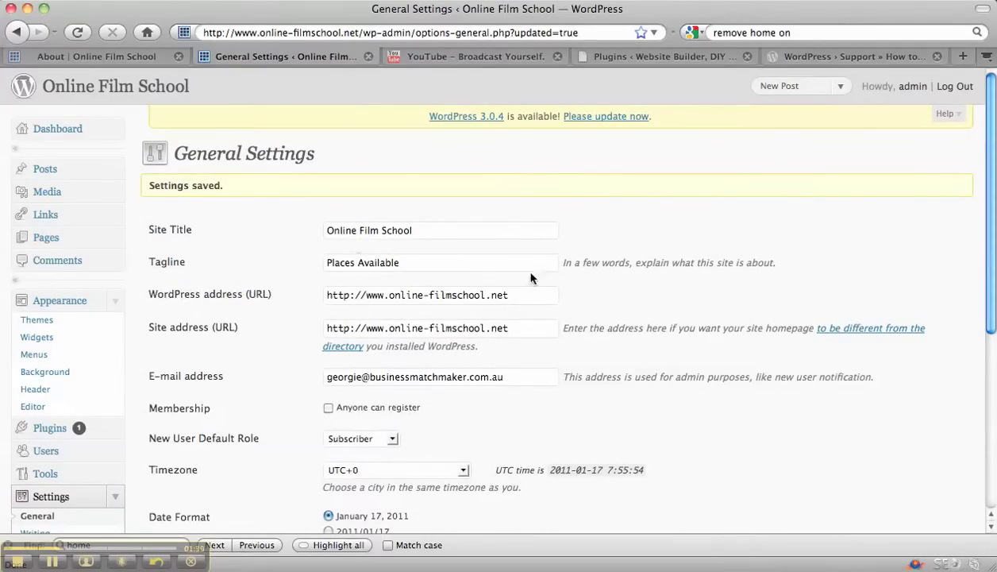
Scroll through the remaining General Settings options
scroll(586, 237, down, 2)
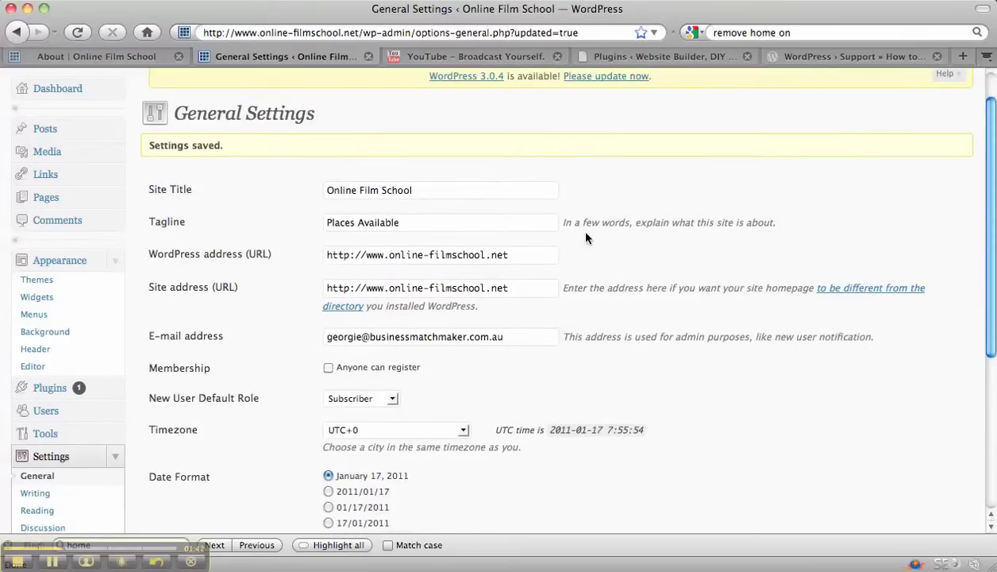
scroll(586, 237, down, 3)
scroll(586, 236, down, 5)
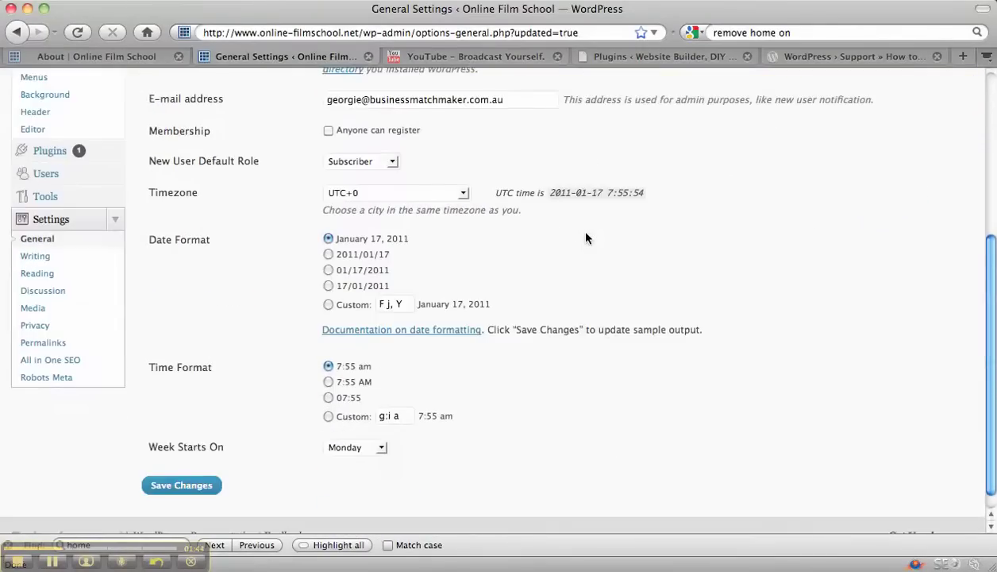
scroll(586, 237, up, 4)
scroll(586, 237, up, 4)
scroll(586, 236, down, 5)
scroll(584, 238, up, 1)
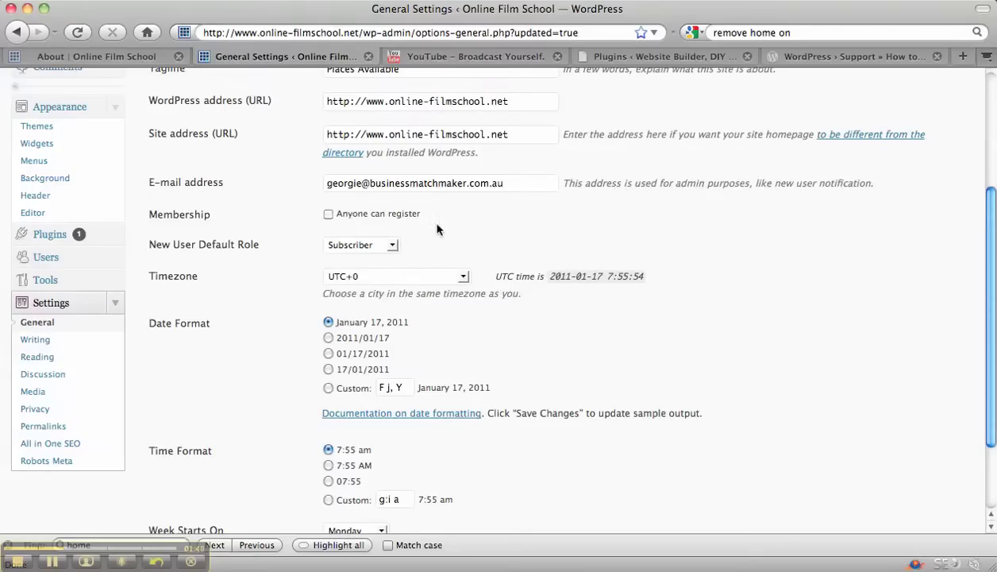
Keep the New User Default Role as Subscriber and open Writing Settings
click(391, 248)
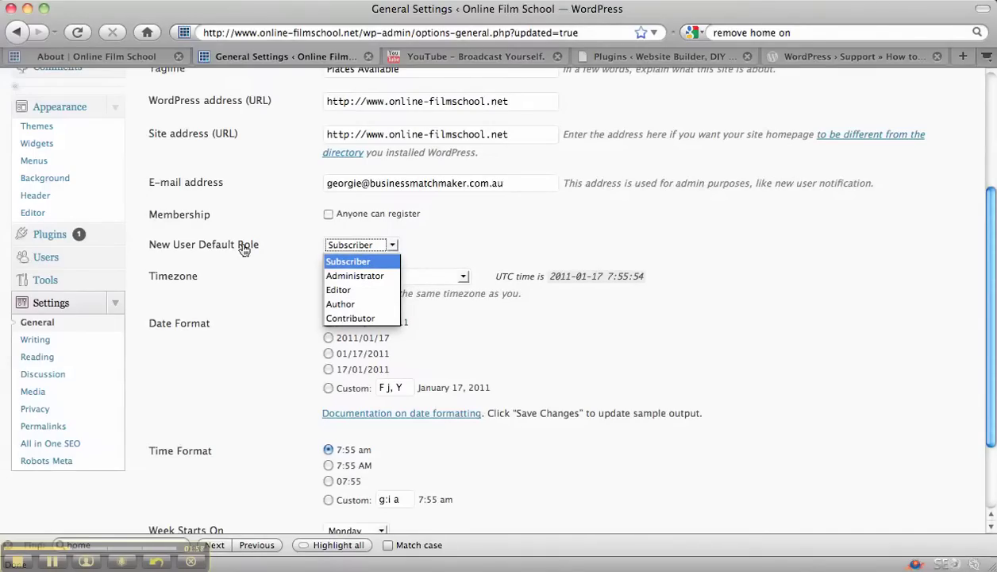
click(490, 236)
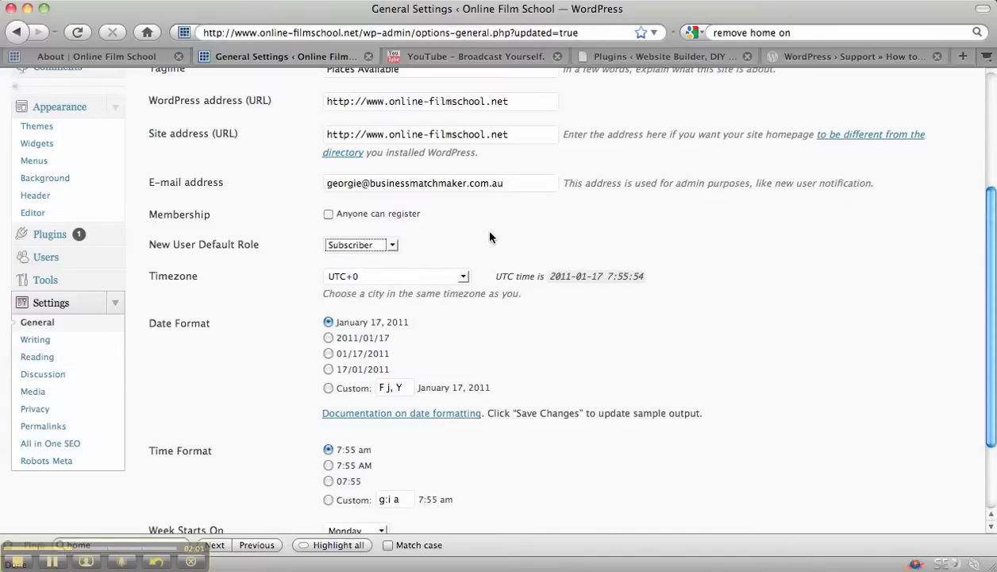
scroll(490, 237, down, 3)
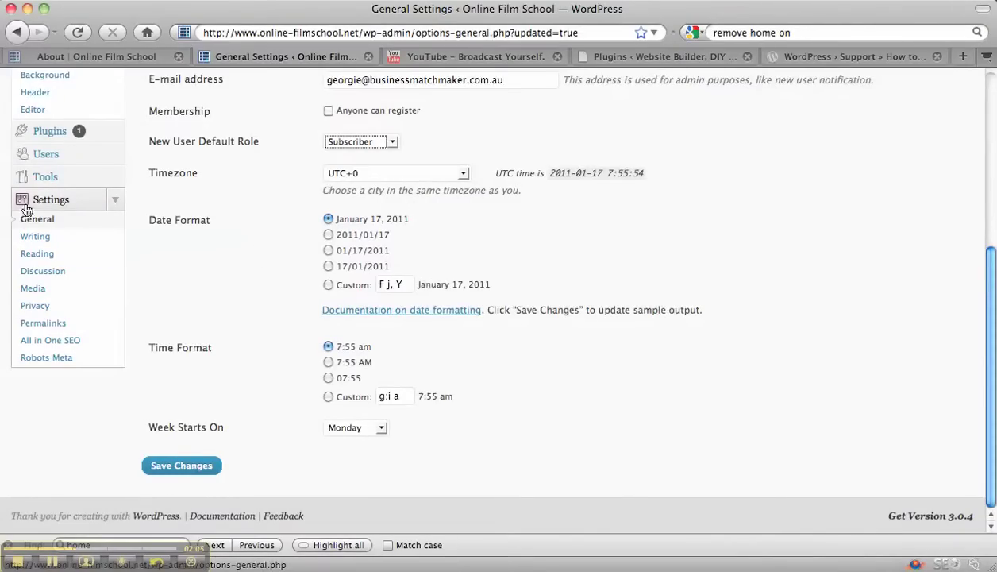
click(45, 236)
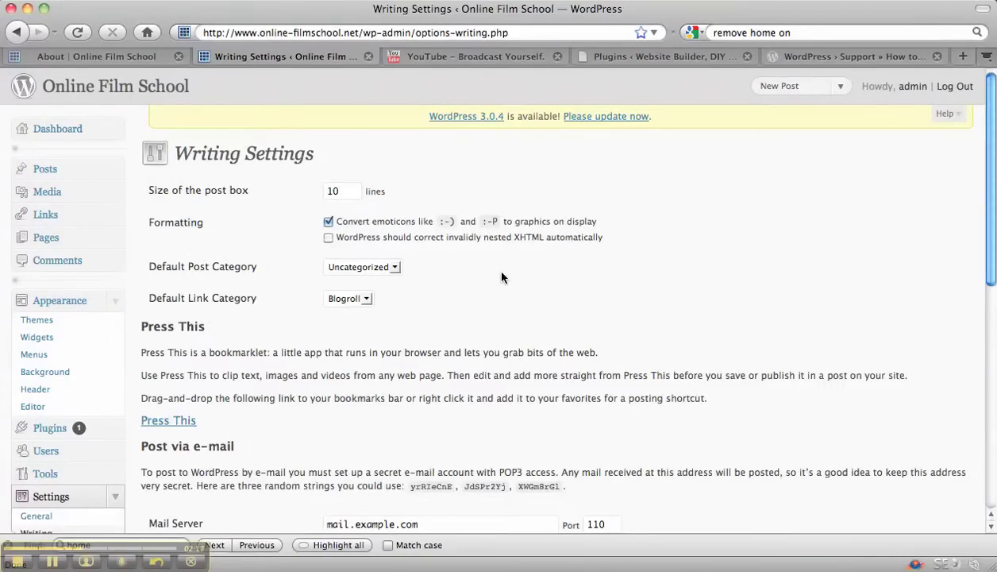
Scroll through the Writing Settings options, then go to Settings > Reading
scroll(501, 277, down, 1)
scroll(501, 277, down, 5)
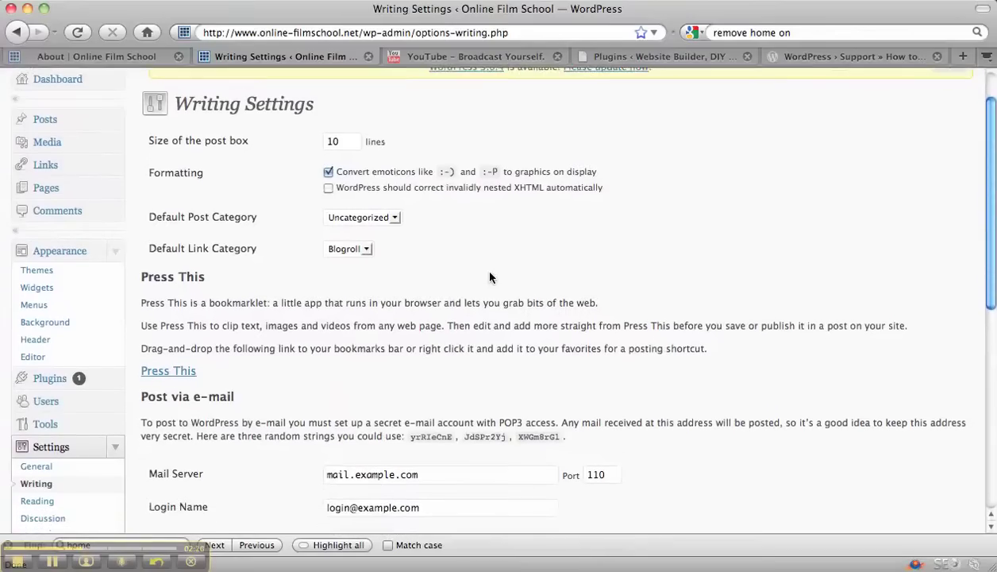
scroll(595, 254, down, 4)
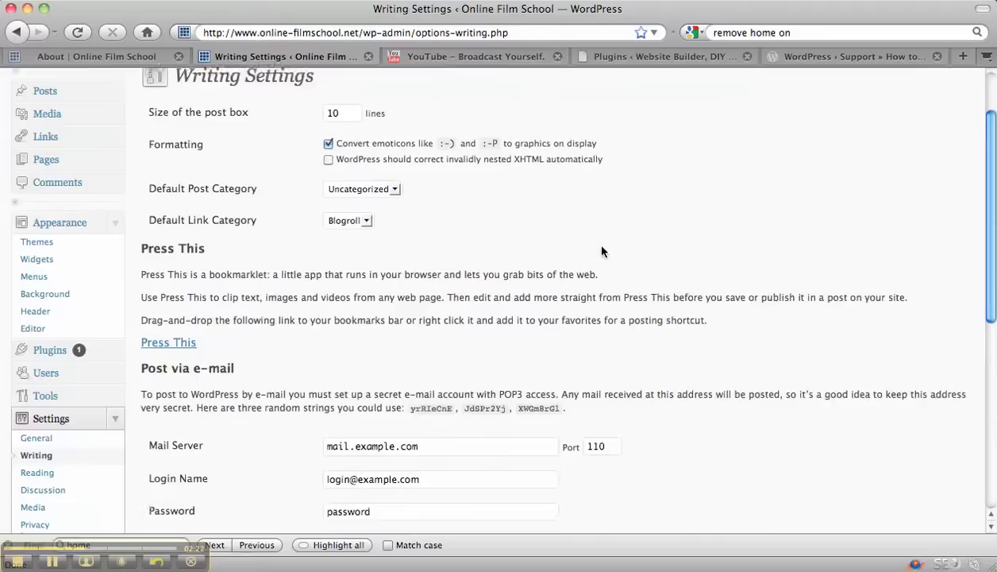
scroll(601, 251, down, 3)
scroll(601, 251, down, 5)
scroll(601, 251, down, 5)
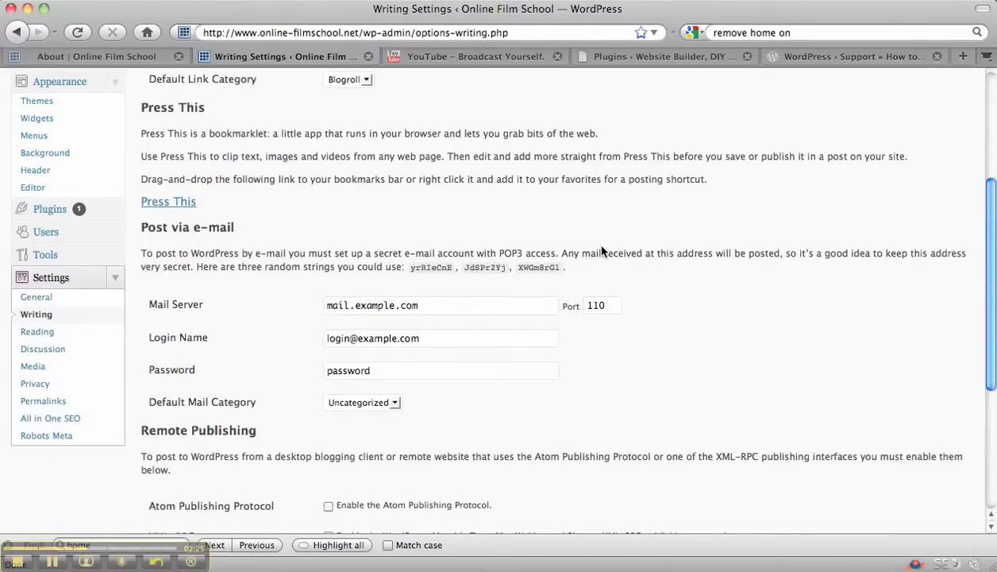
scroll(601, 251, down, 1)
scroll(602, 251, down, 5)
scroll(601, 251, down, 5)
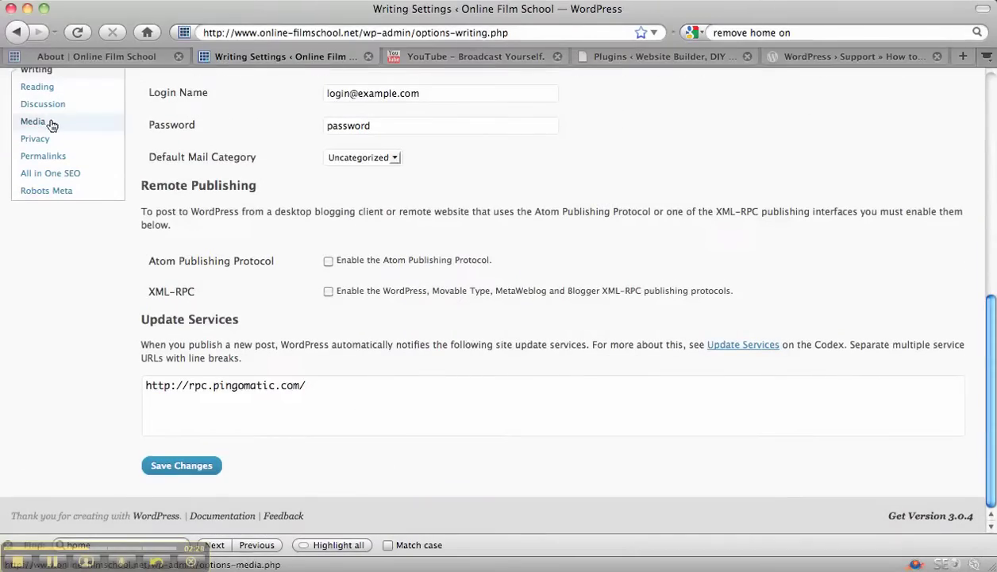
click(47, 89)
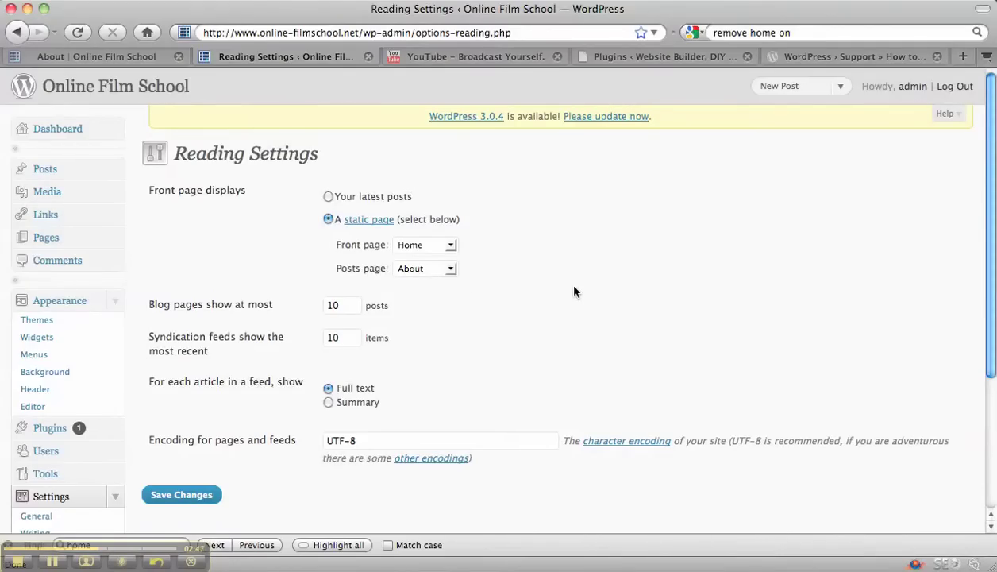
Scroll through Reading Settings with Home as static front page, then go to Settings > Discussion
scroll(215, 306, down, 3)
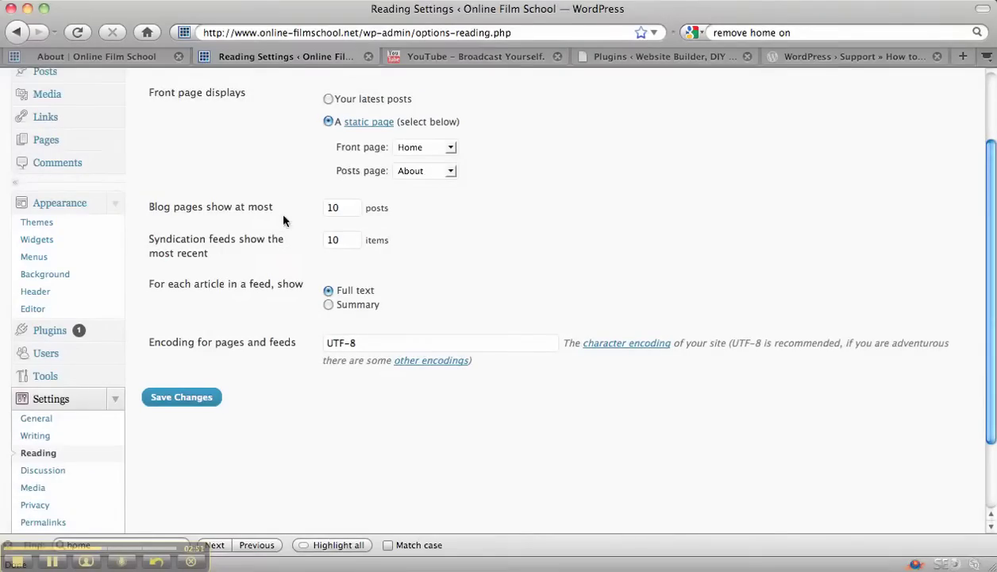
scroll(550, 261, down, 3)
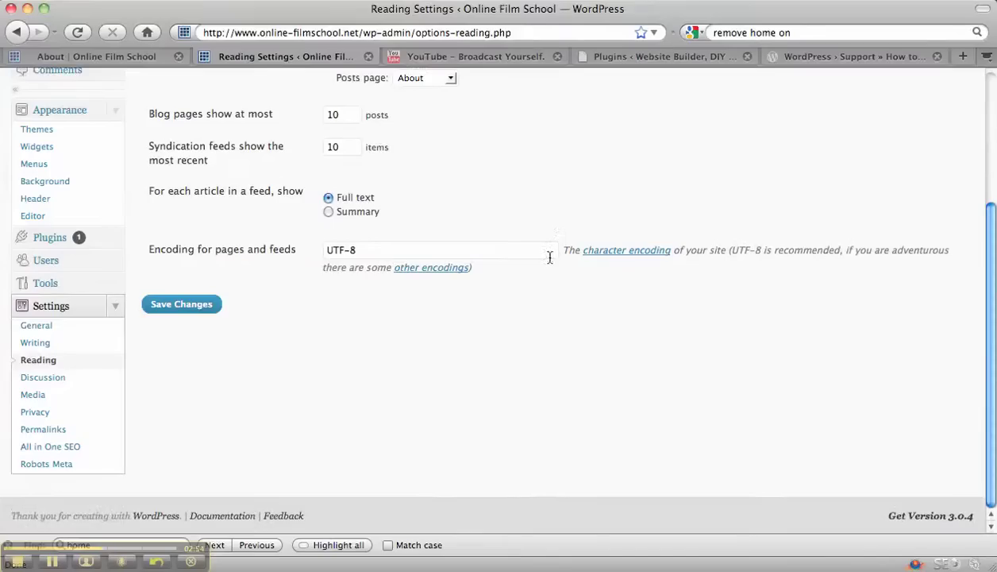
click(52, 379)
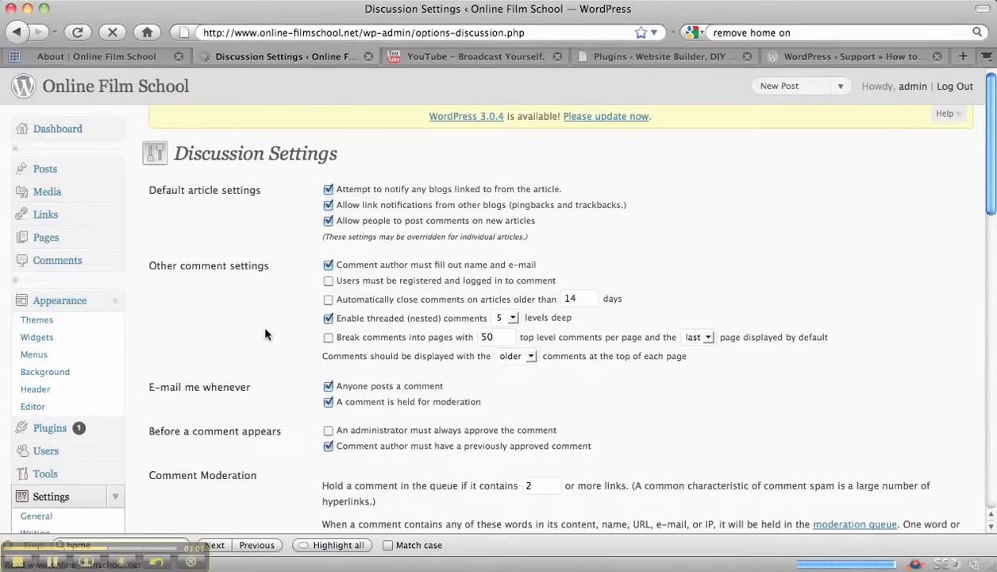
Scroll through the comment, moderation and avatar options, then go to Settings > Media
scroll(265, 333, down, 2)
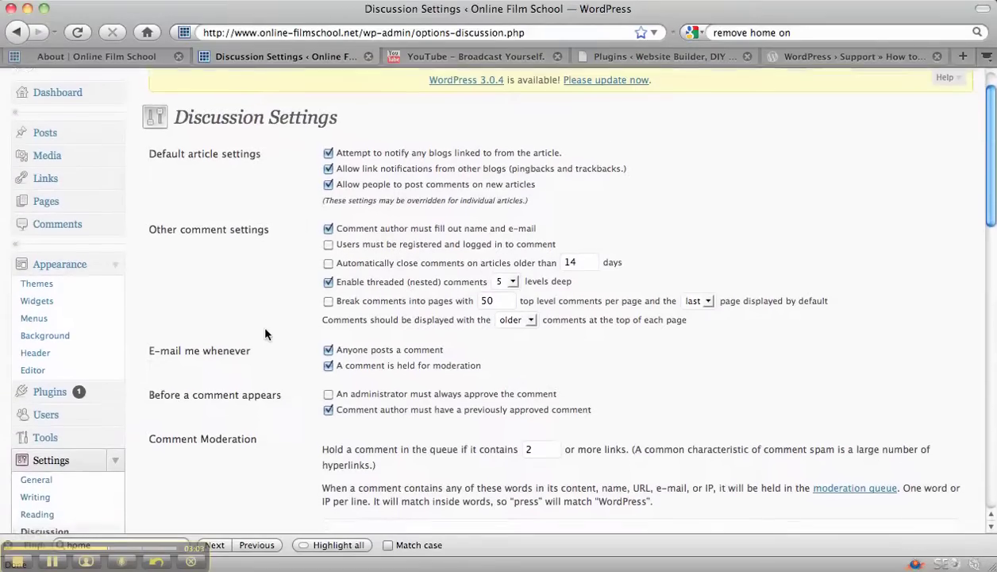
scroll(265, 333, down, 3)
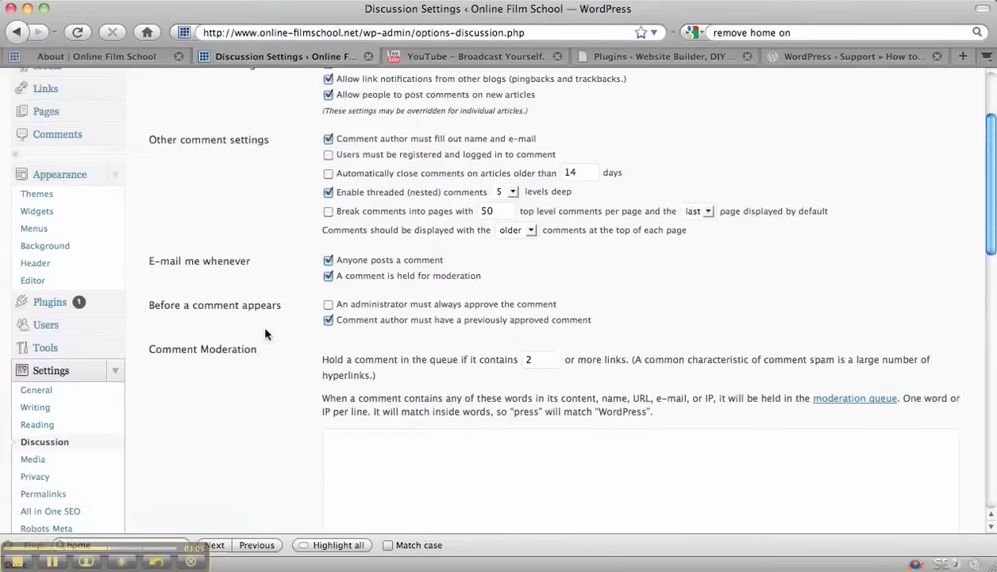
scroll(265, 333, down, 1)
scroll(265, 333, down, 1)
scroll(265, 333, down, 5)
scroll(266, 334, down, 4)
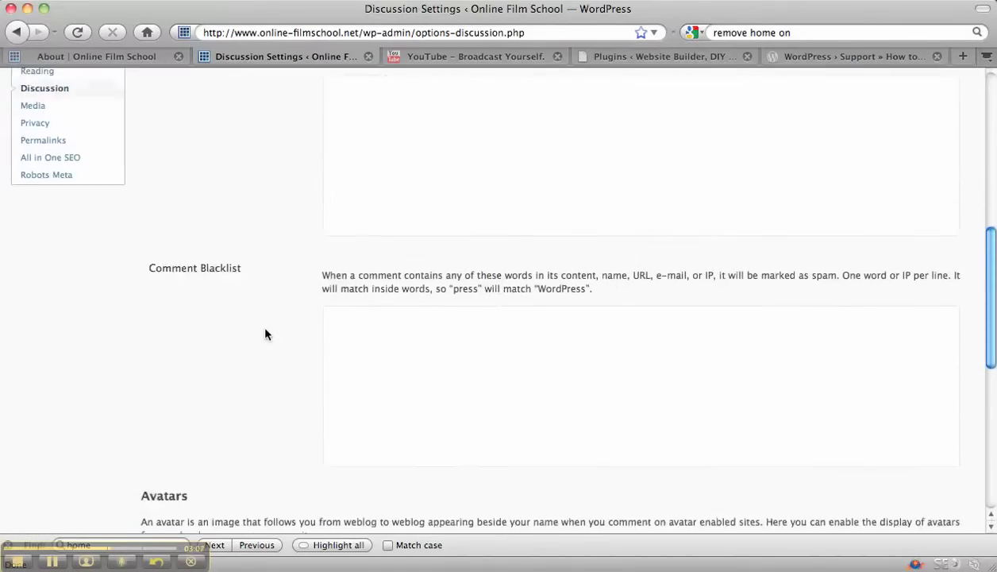
scroll(265, 333, down, 8)
scroll(265, 334, down, 5)
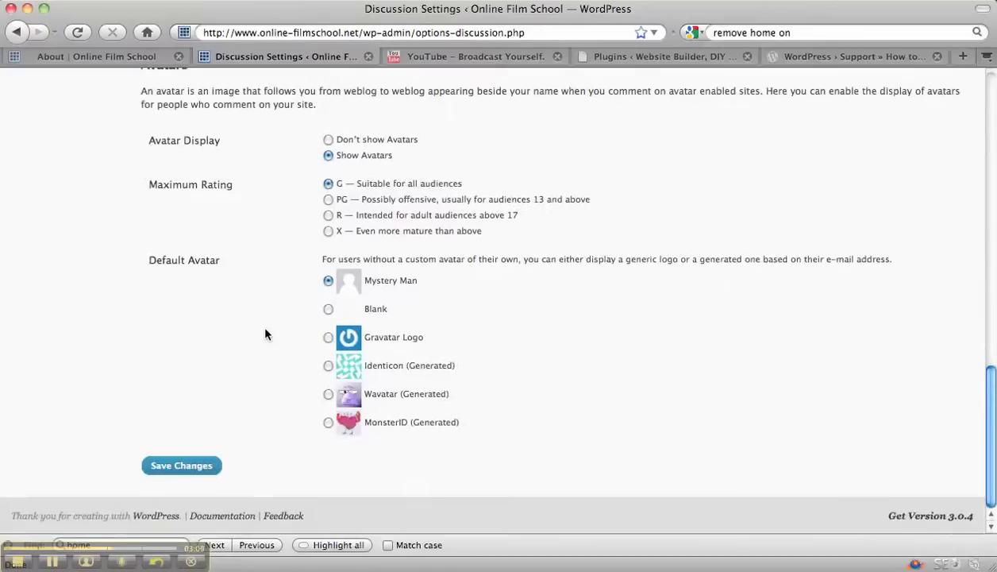
scroll(265, 333, up, 5)
scroll(265, 334, up, 3)
scroll(265, 333, up, 12)
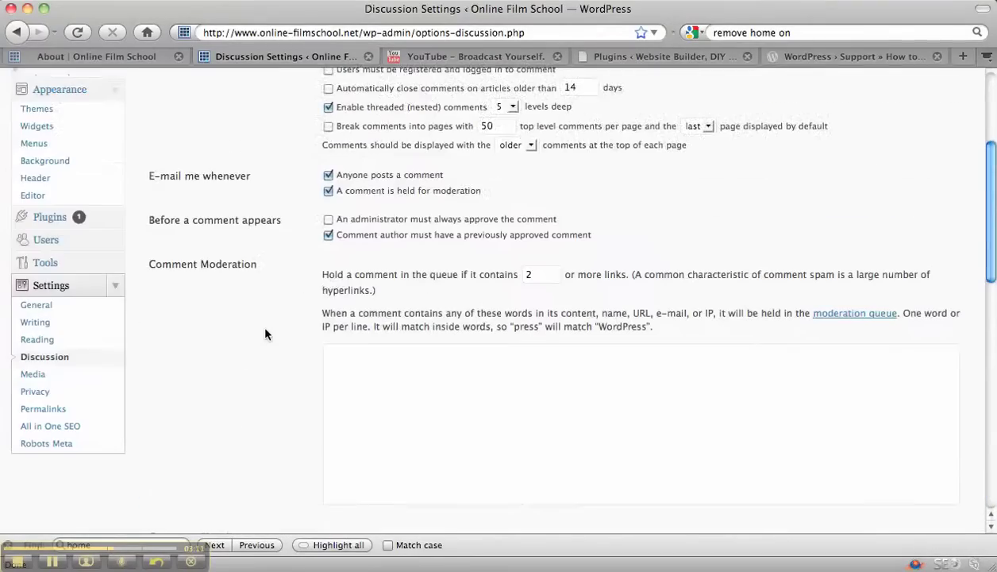
click(47, 377)
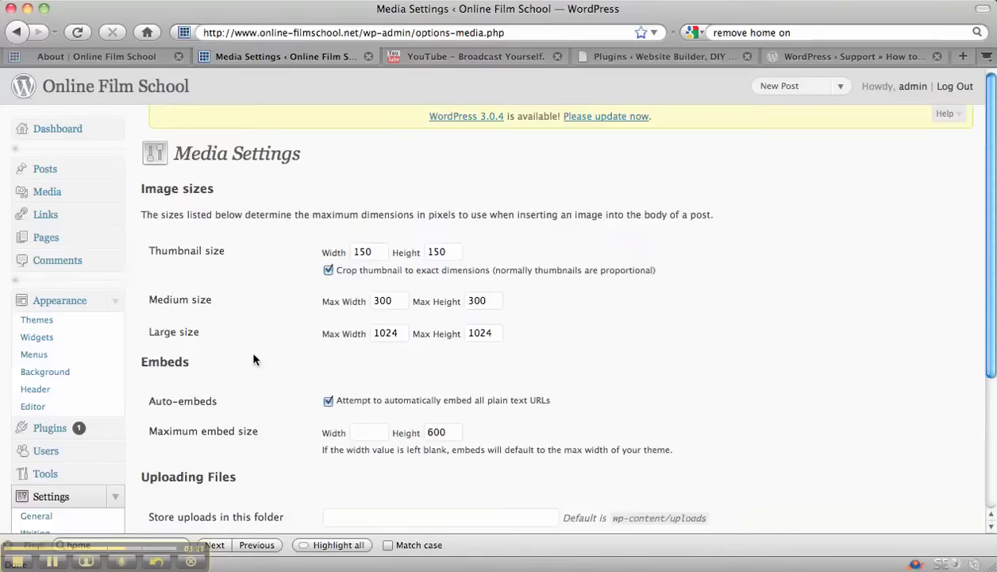
Scroll down Media Settings to the upload options, with month- and year-based folders checked
scroll(253, 359, down, 1)
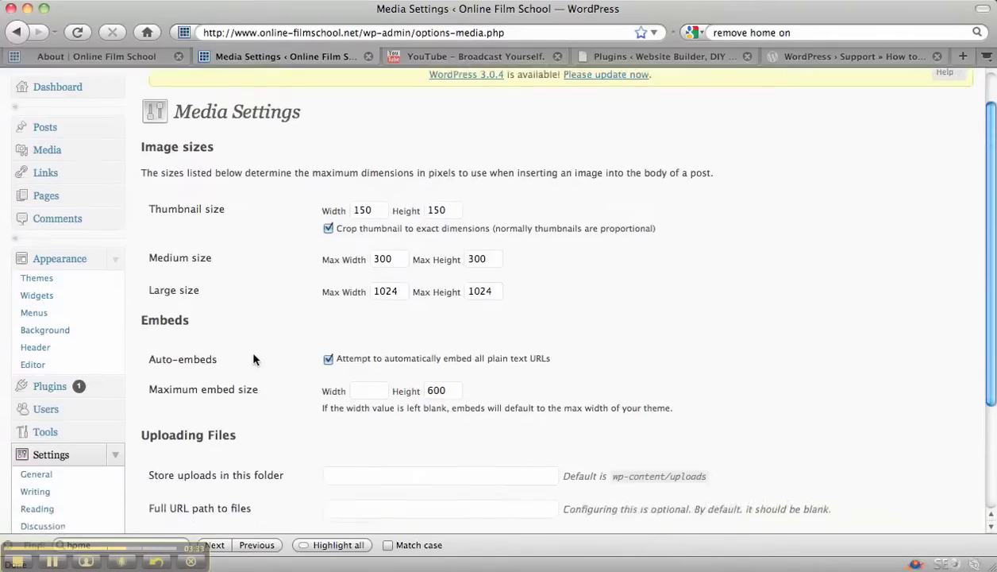
scroll(253, 360, down, 2)
scroll(253, 360, down, 1)
scroll(253, 359, down, 1)
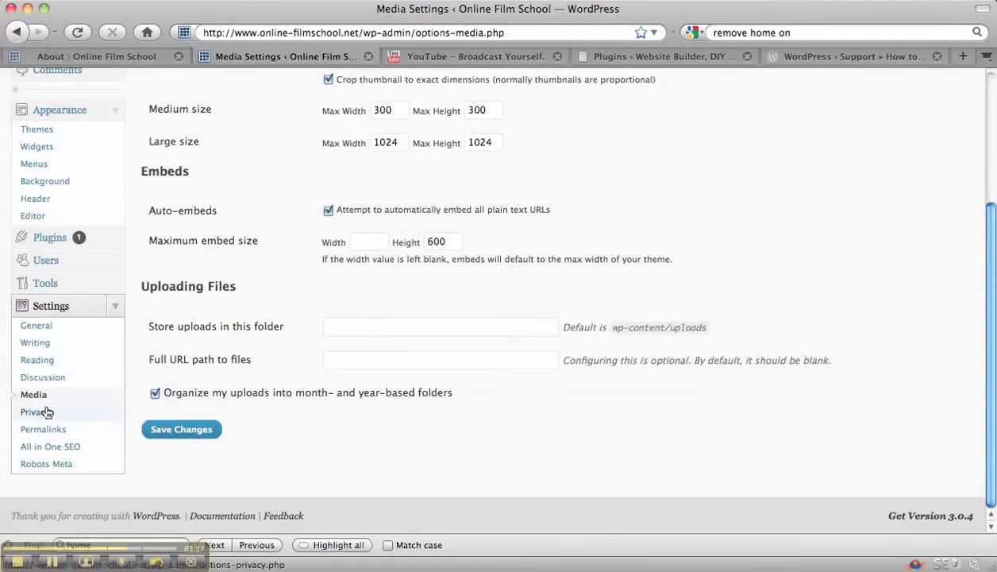
Confirm in Privacy Settings the site is visible to everyone, then go to Settings > Permalinks
click(38, 414)
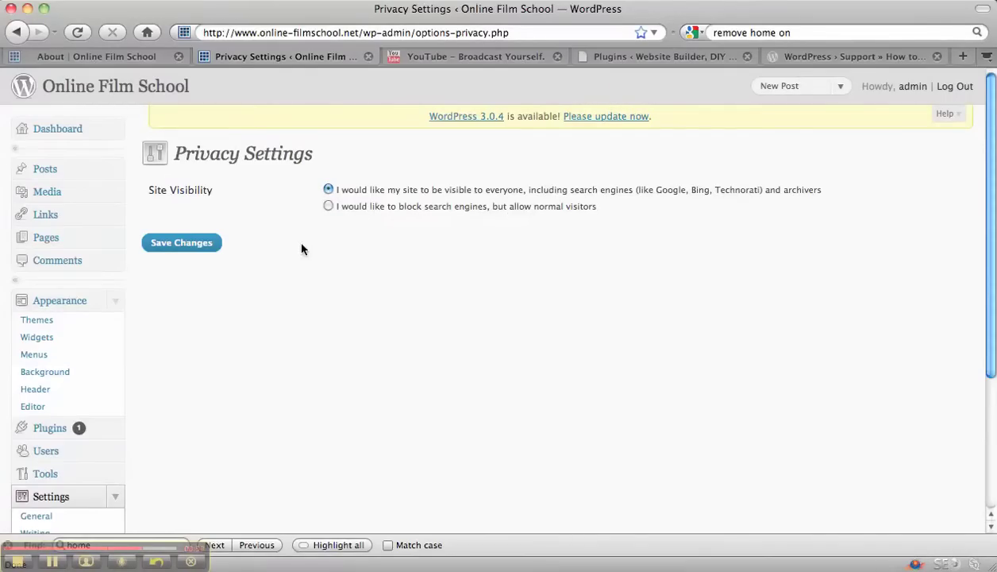
scroll(302, 249, down, 1)
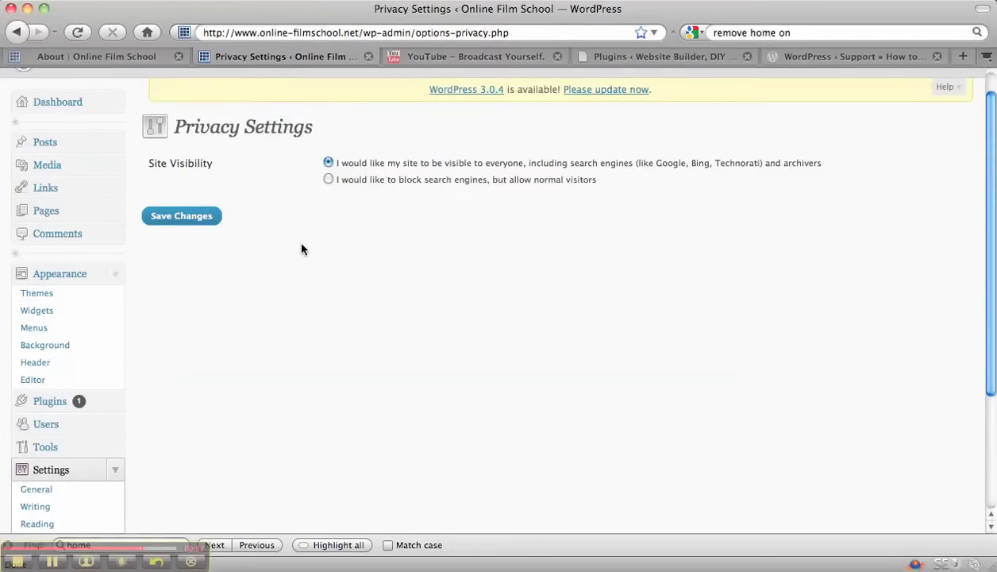
scroll(302, 250, down, 1)
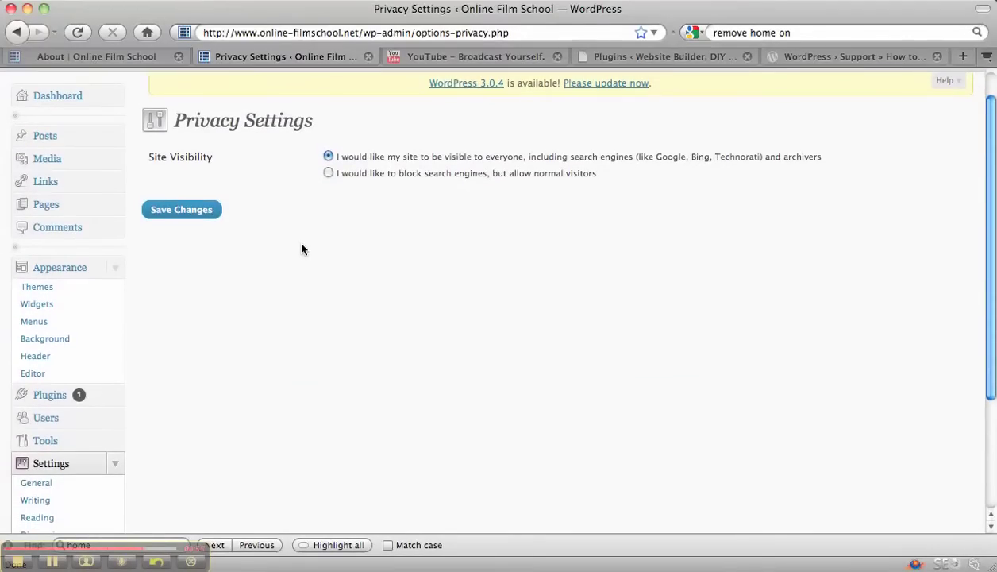
scroll(302, 250, up, 1)
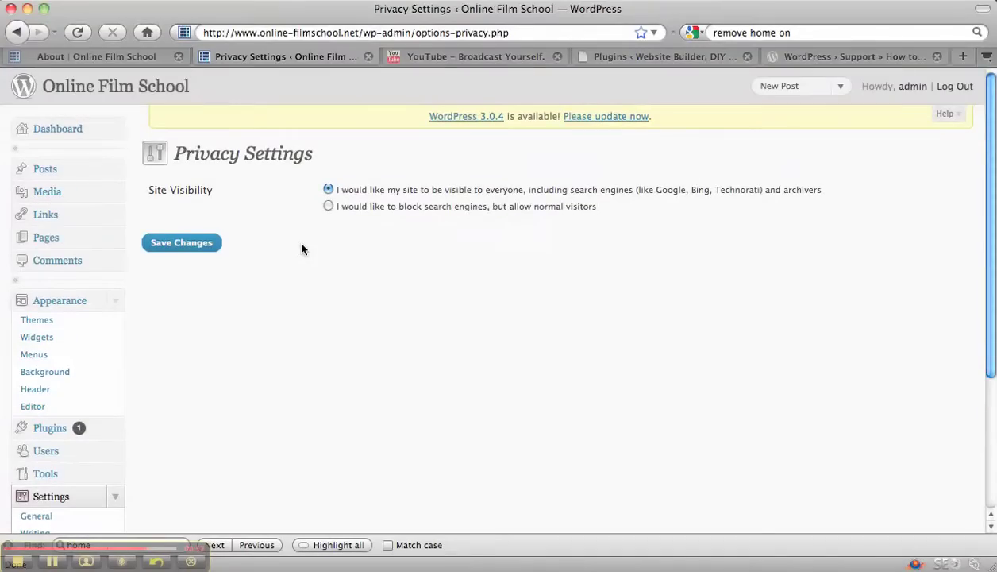
scroll(301, 249, down, 1)
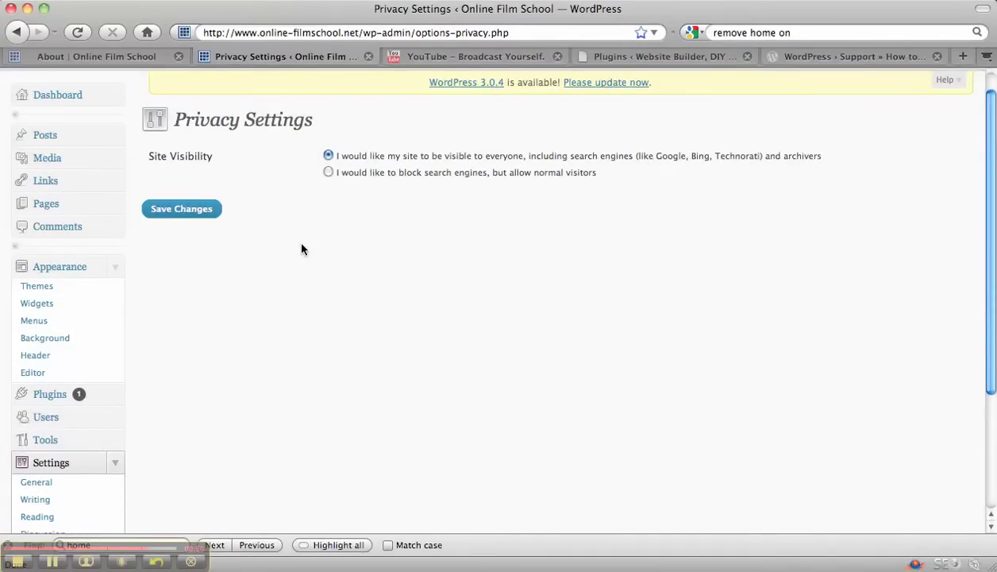
scroll(302, 249, down, 5)
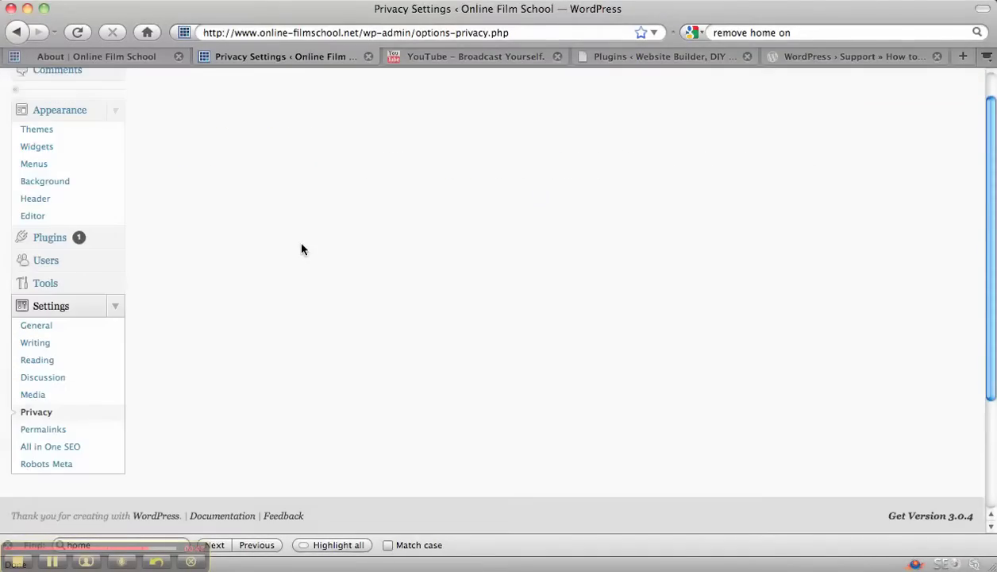
click(54, 431)
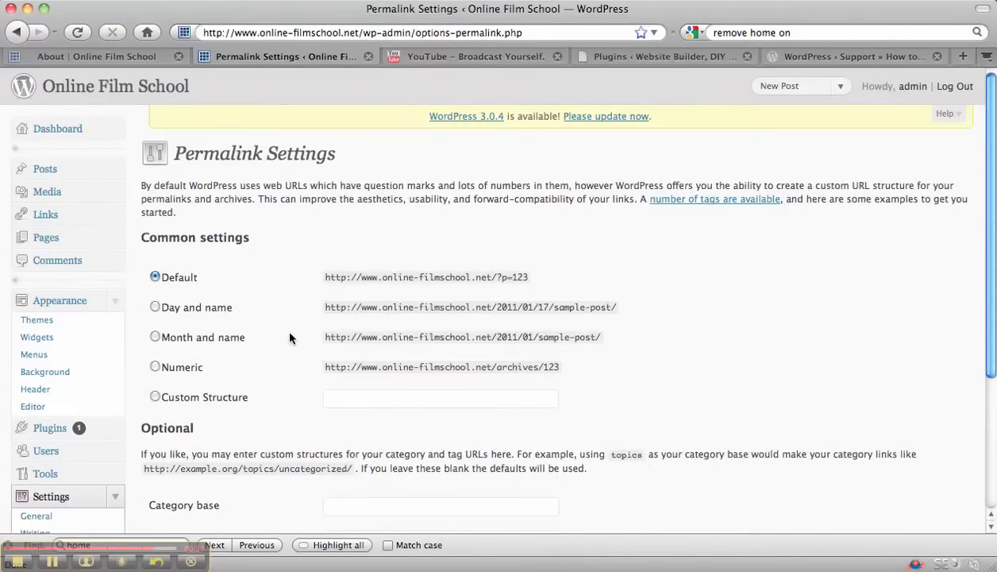
Scroll Permalink Settings down to the optional category and tag base fields
scroll(290, 335, down, 3)
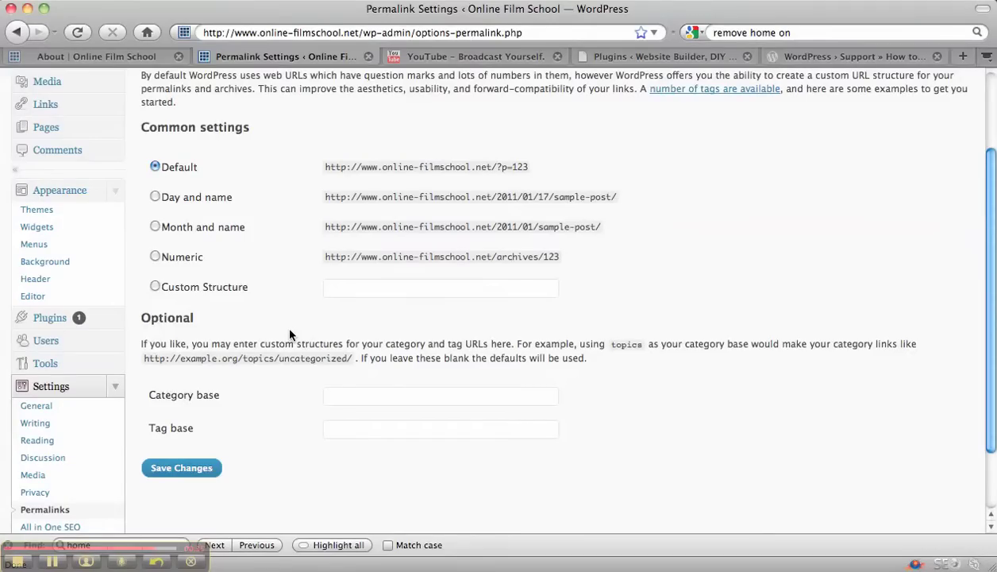
Choose Custom Structure, paste the copied embed code into its field, and trim the tail
click(344, 291)
key(ctrl+v)
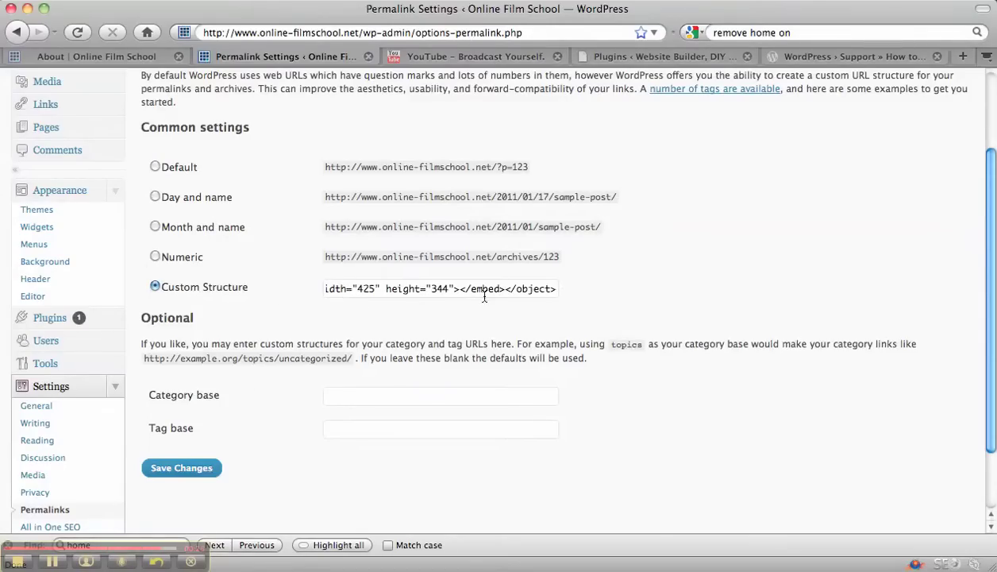
drag(559, 290, 310, 292)
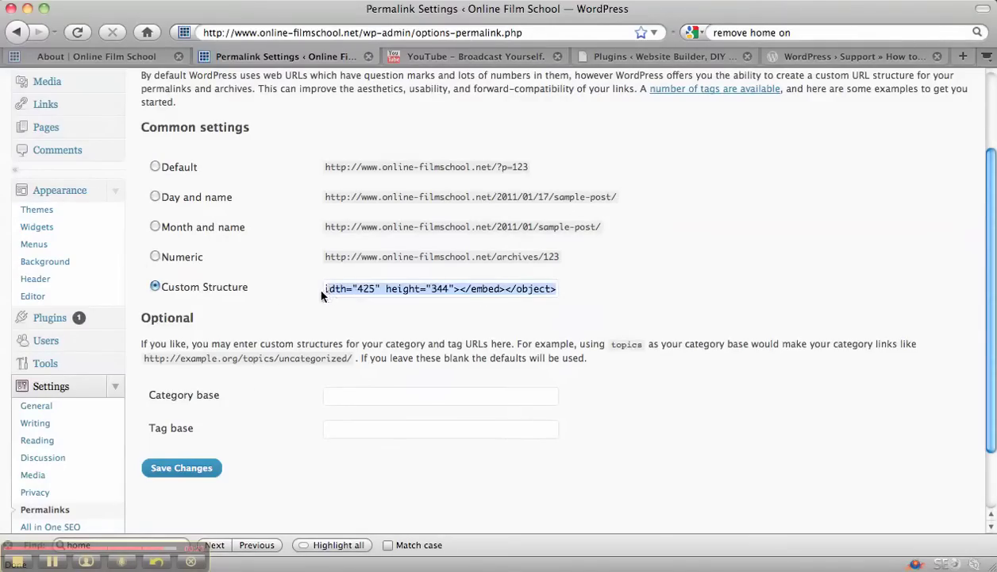
key(Right)
key(BackSpace)
key(BackSpace)
key(BackSpace)
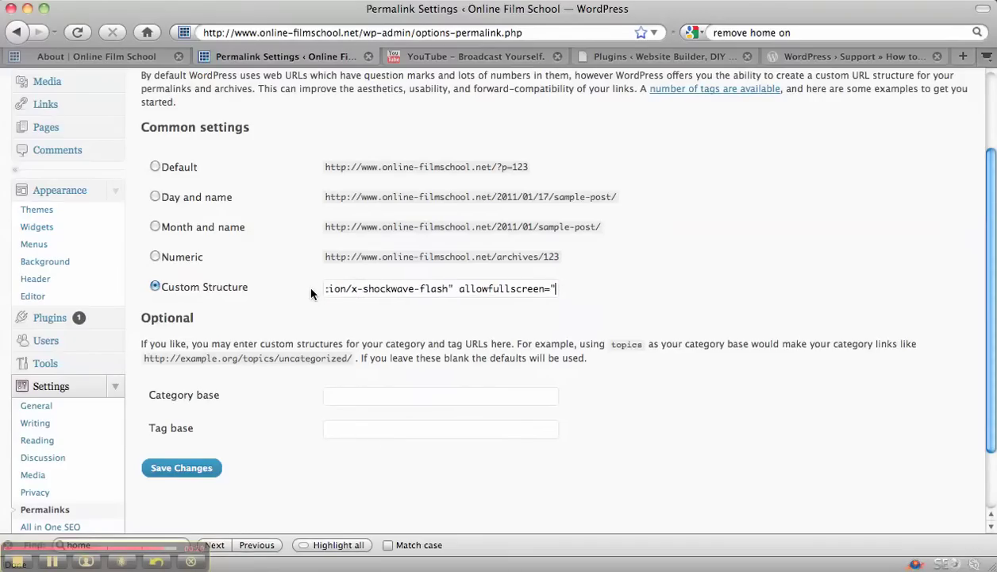